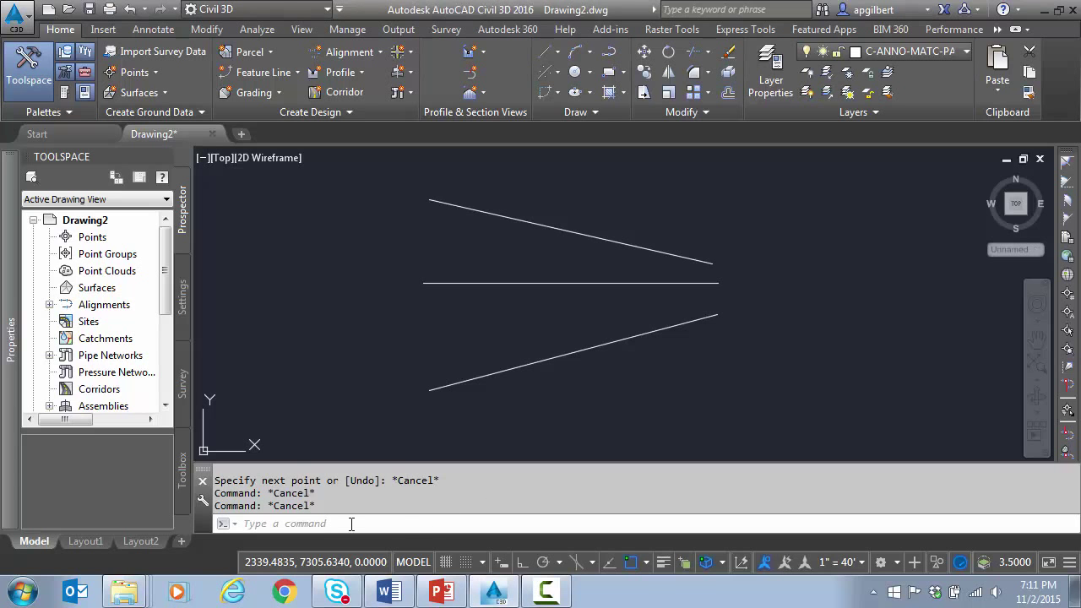
Step: Start the CHANGE command and select the middle horizontal line
{"action": "left_click", "coordinate": [334, 524]}
{"action": "type", "text": "change"}
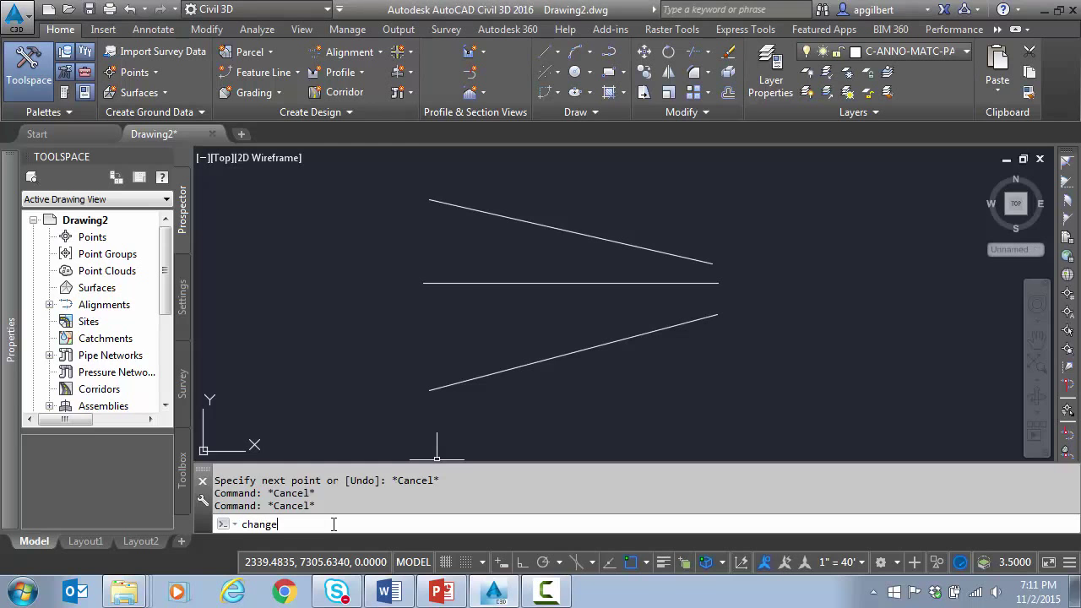
{"action": "key", "text": "Return"}
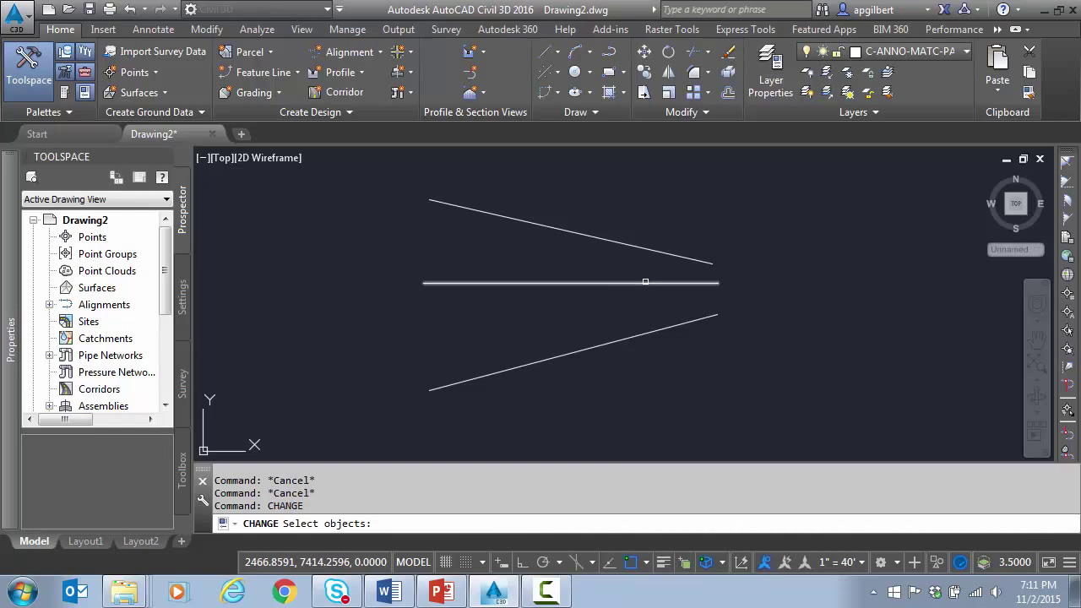
{"action": "left_click", "coordinate": [645, 282]}
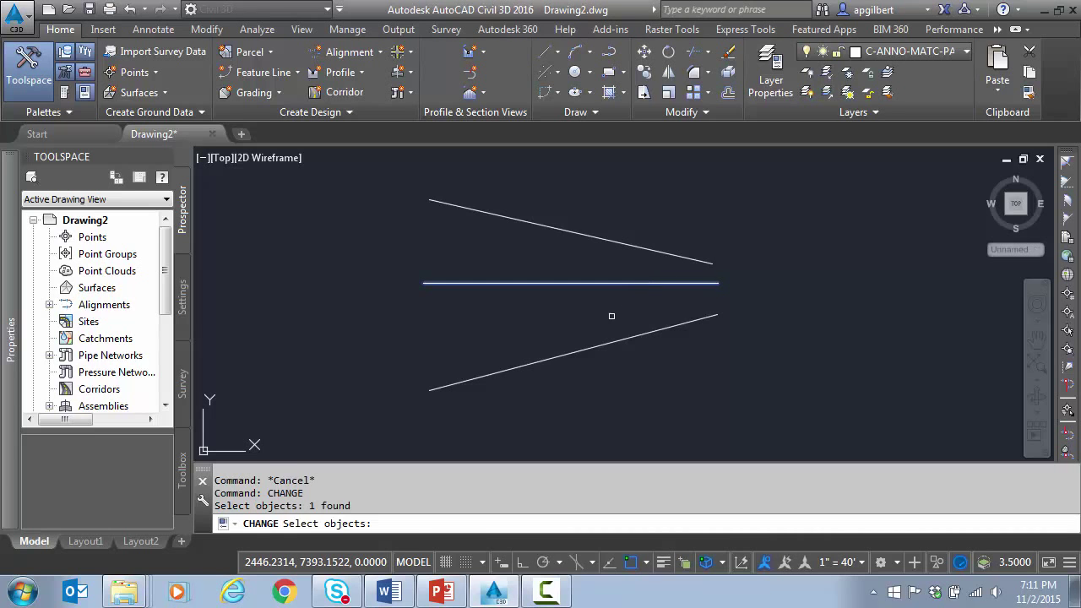
{"action": "key", "text": "Return"}
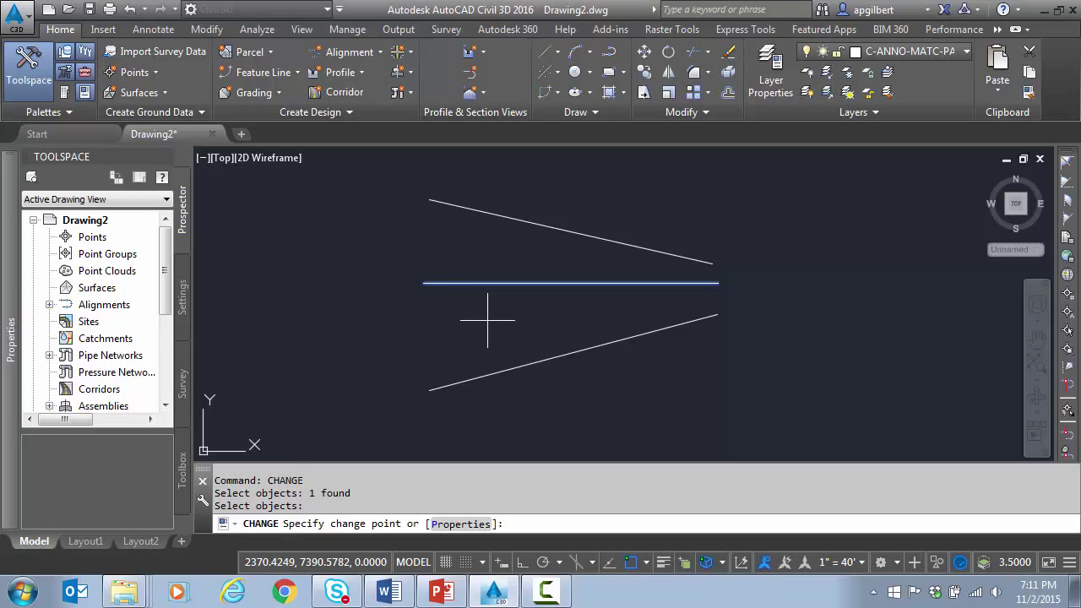
Step: Set the selected line's elevation property to 100, then reselect the line to inspect it
{"action": "type", "text": "p"}
{"action": "key", "text": "Return"}
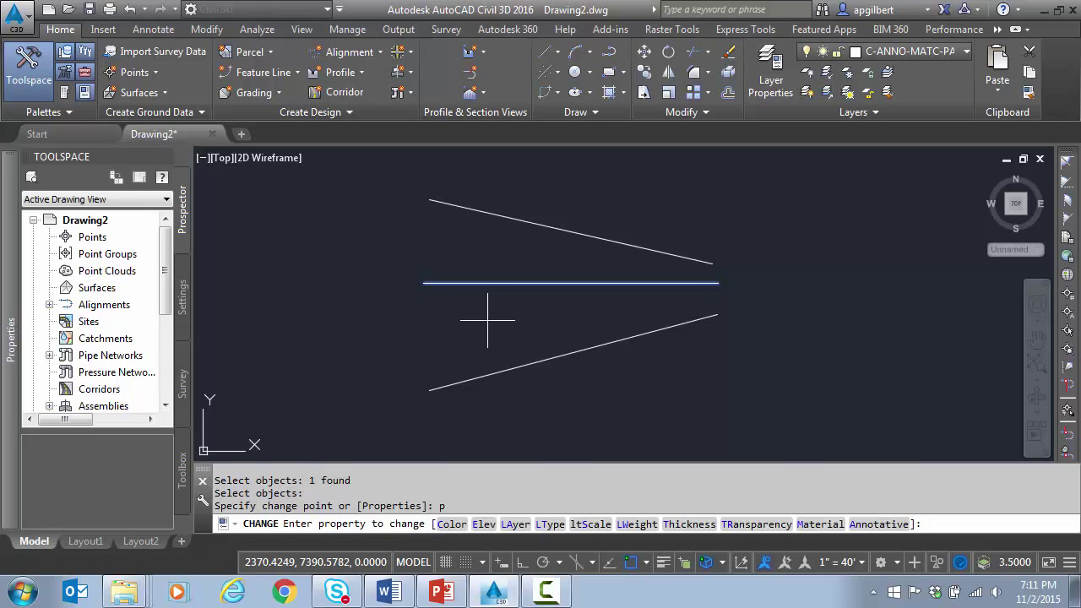
{"action": "type", "text": "e"}
{"action": "key", "text": "Return"}
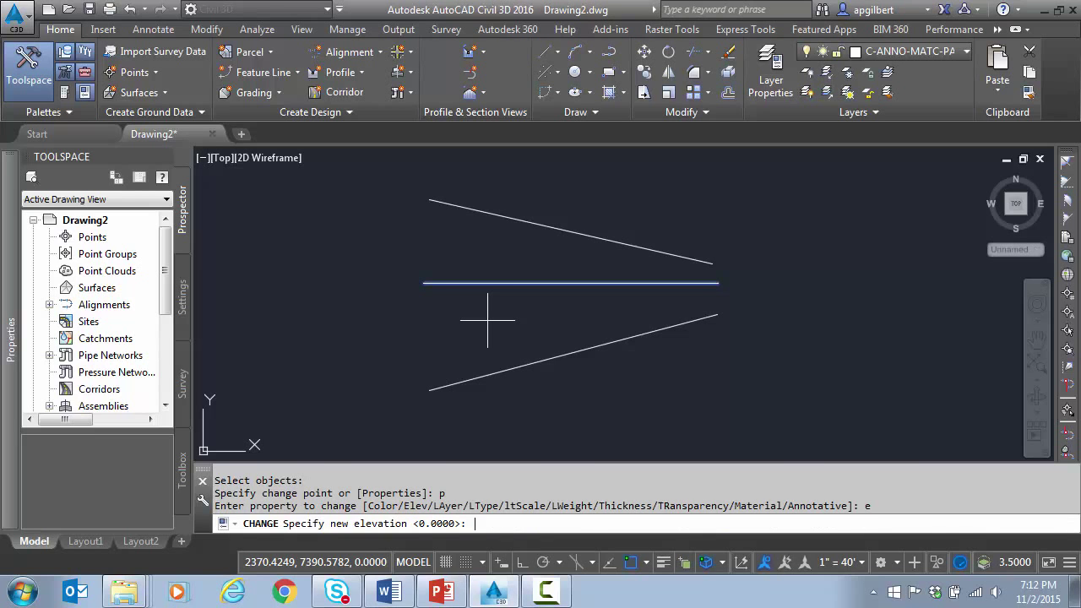
{"action": "type", "text": "100"}
{"action": "key", "text": "Return"}
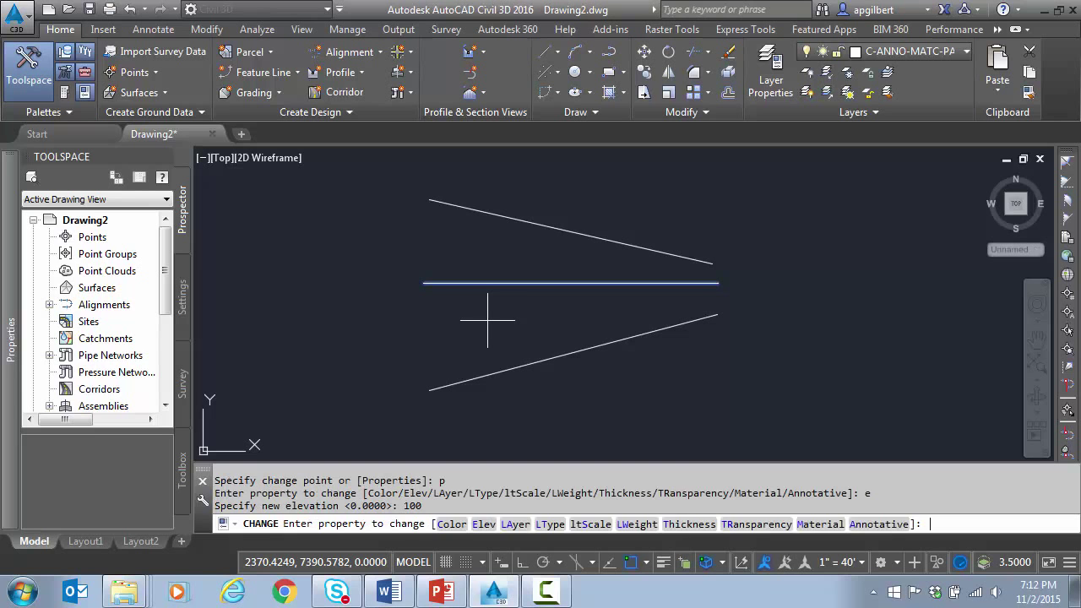
{"action": "key", "text": "Return"}
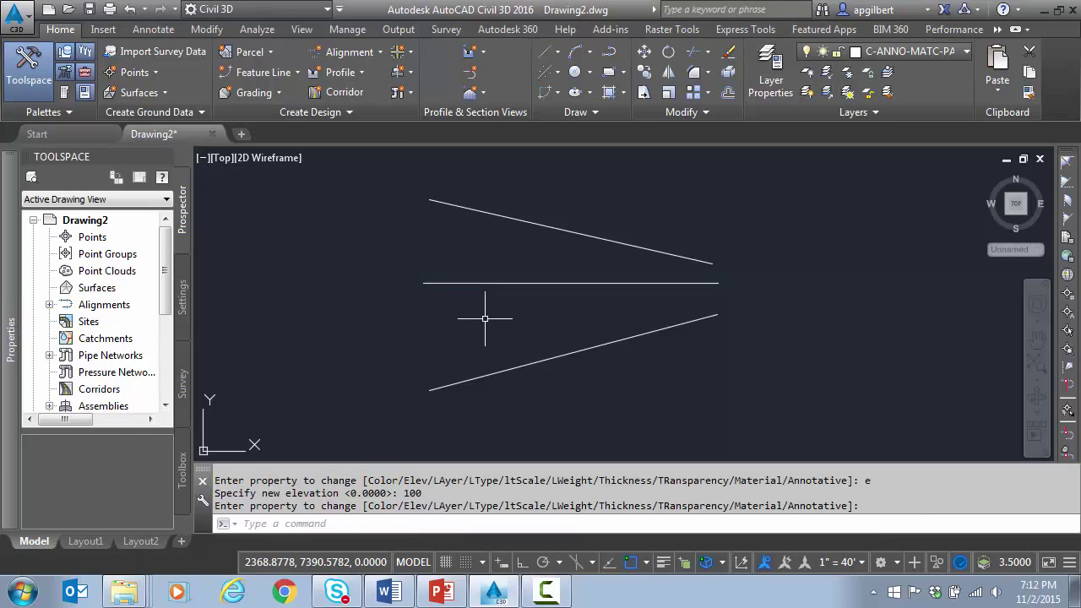
{"action": "left_click", "coordinate": [487, 285]}
Step: Verify Start Z and End Z read 100.0000, close the Properties palette and deselect
{"action": "mouse_move", "coordinate": [16, 286]}
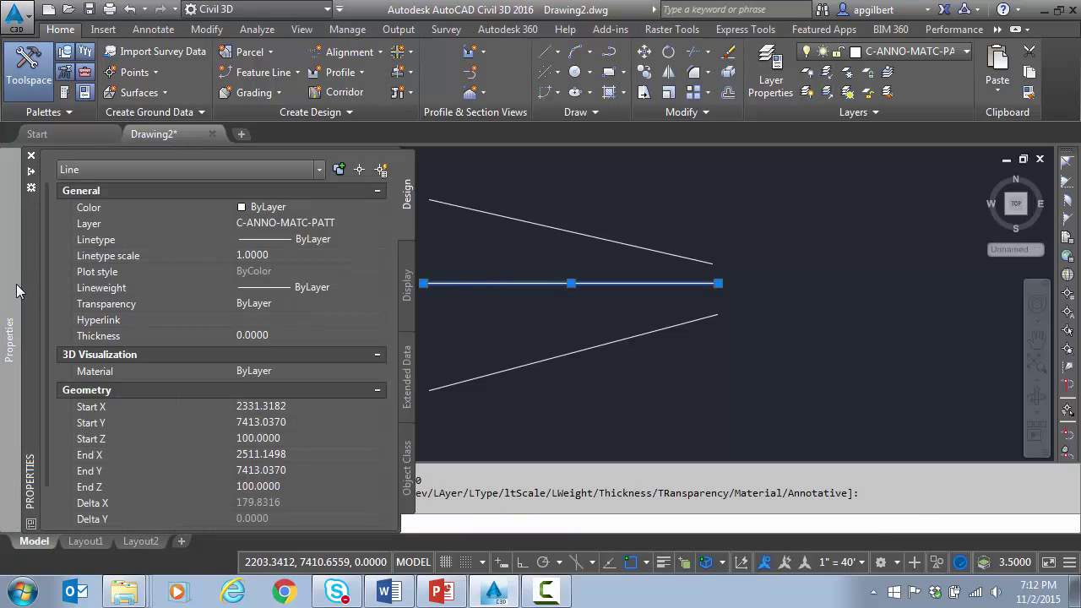
{"action": "left_click", "coordinate": [270, 488]}
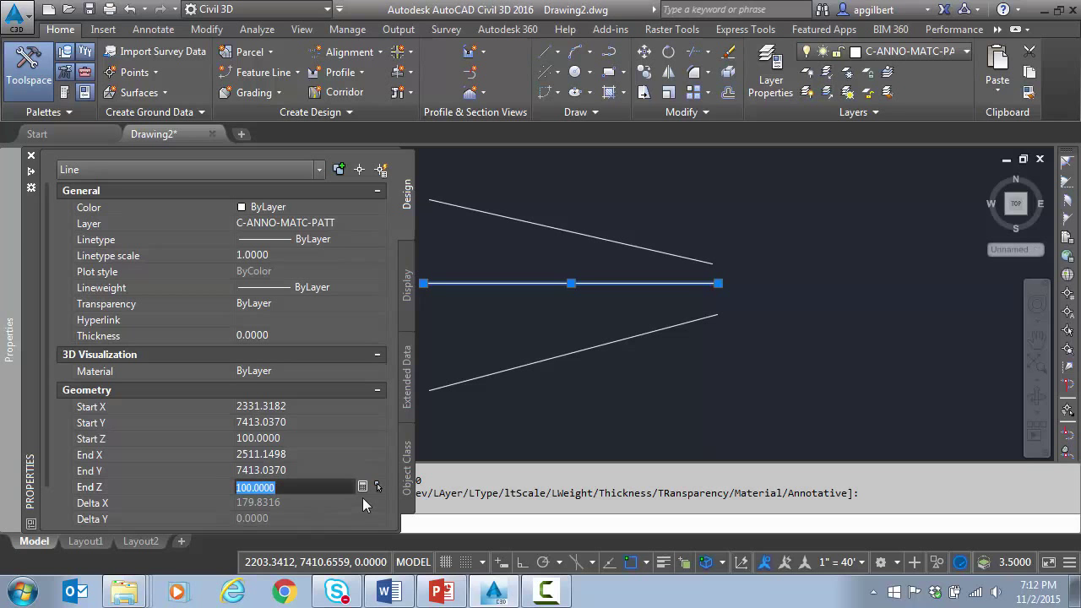
{"action": "left_click", "coordinate": [257, 438]}
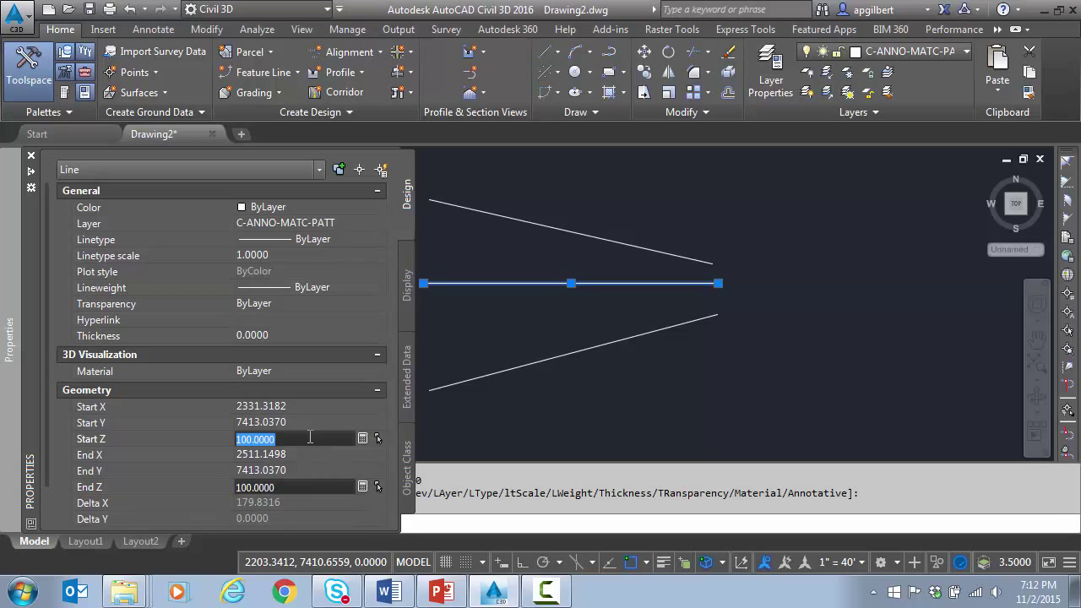
{"action": "left_click", "coordinate": [30, 157]}
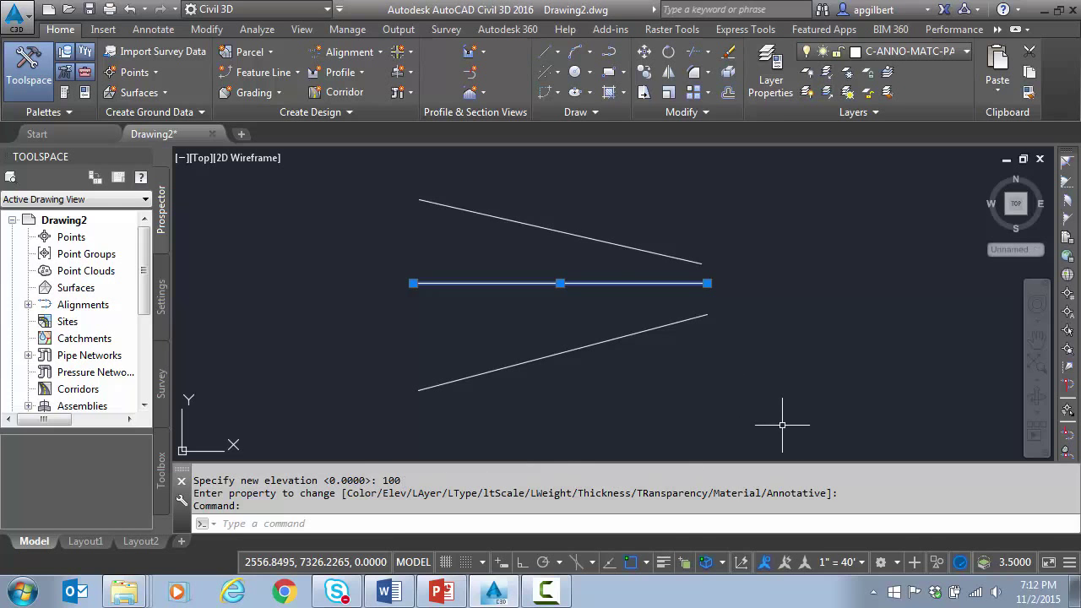
{"action": "key", "text": "Escape"}
{"action": "key", "text": "Escape"}
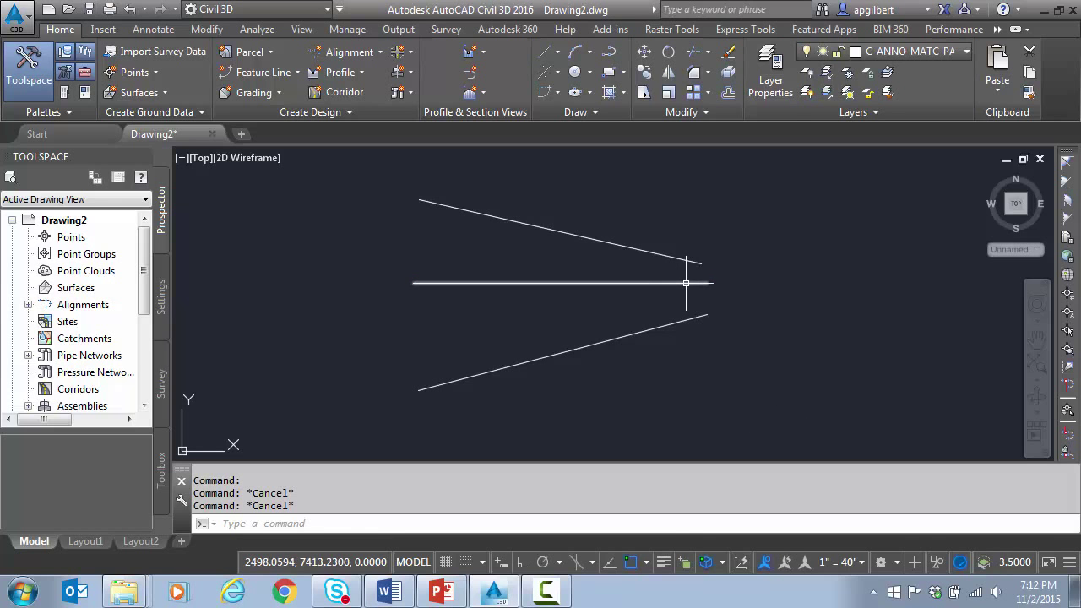
Step: Run CHANGE again and crossing-select all three lines
{"action": "mouse_move", "coordinate": [685, 283]}
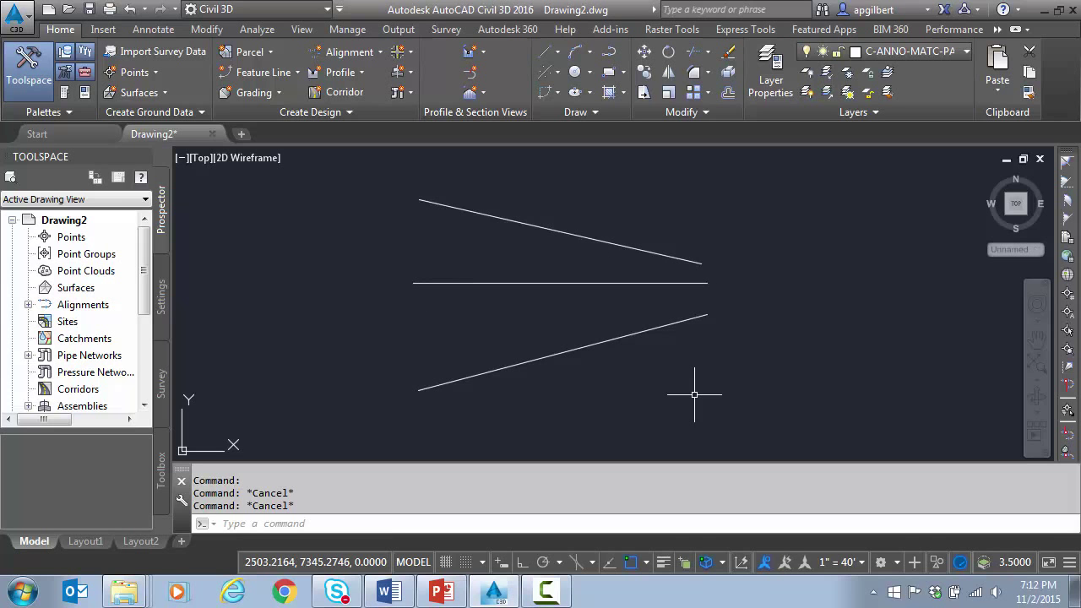
{"action": "key", "text": "Escape"}
{"action": "type", "text": "change"}
{"action": "key", "text": "Return"}
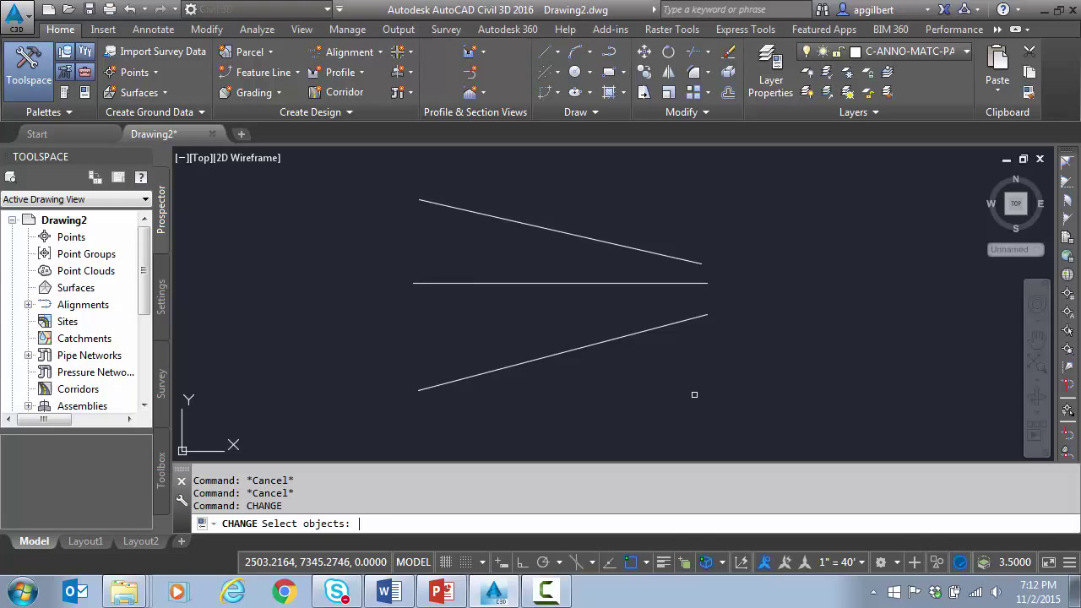
{"action": "left_click", "coordinate": [622, 222]}
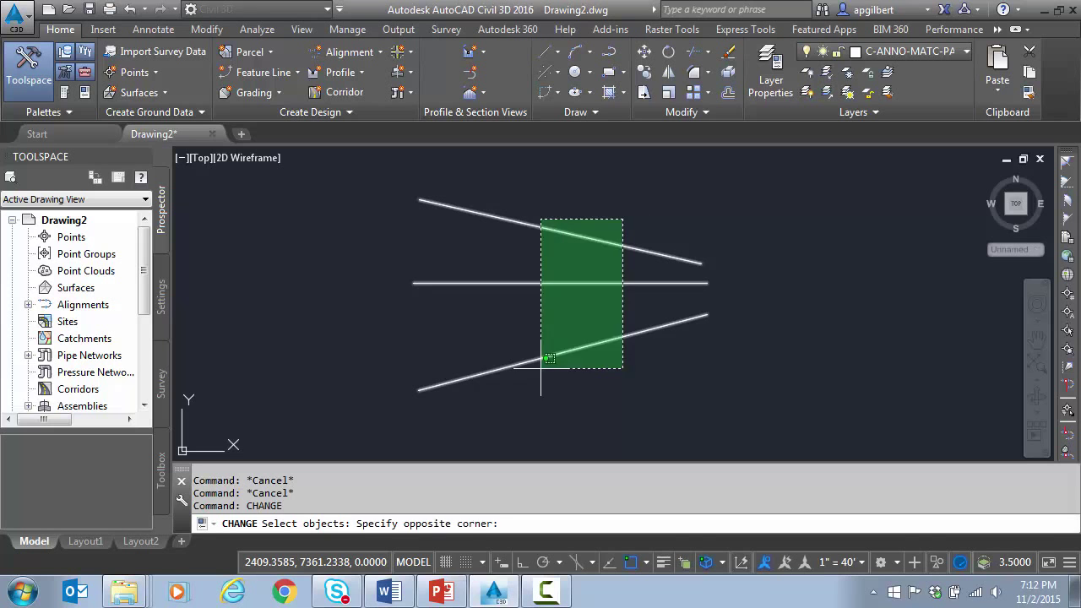
{"action": "left_click", "coordinate": [541, 381]}
{"action": "key", "text": "Return"}
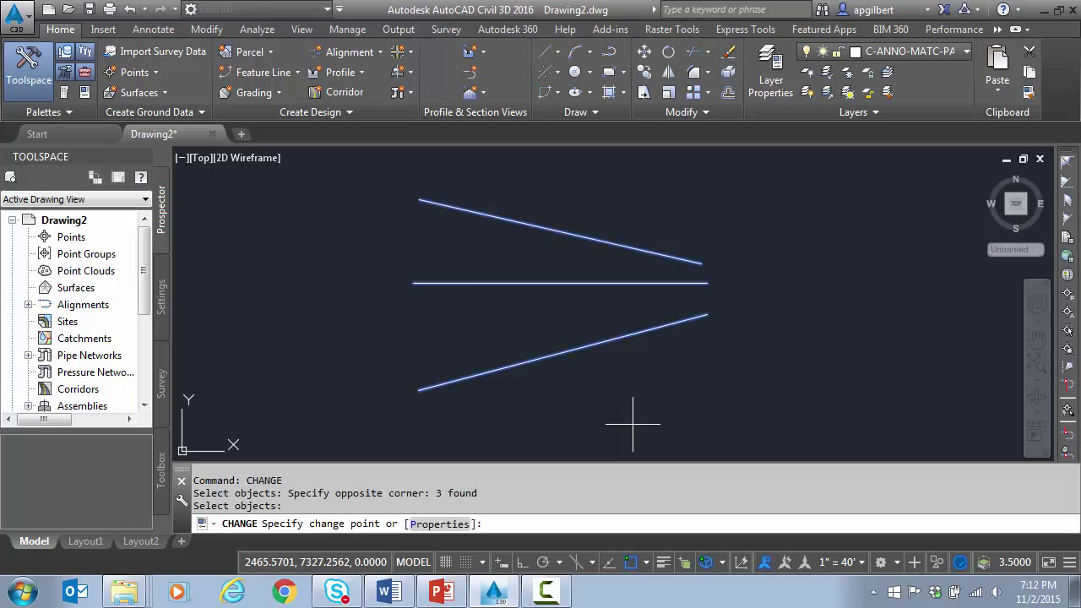
Step: Pick the middle line's right endpoint so all three lines meet there, zooming to inspect the apex
{"action": "left_click", "coordinate": [707, 283]}
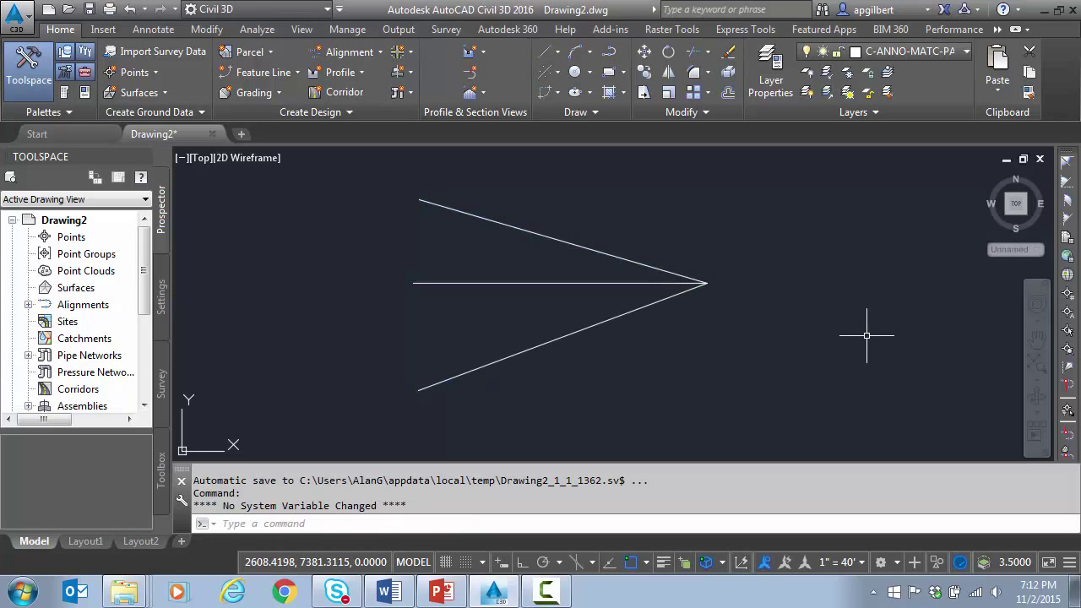
{"action": "scroll", "coordinate": [713, 290], "scroll_direction": "up", "scroll_amount": 4}
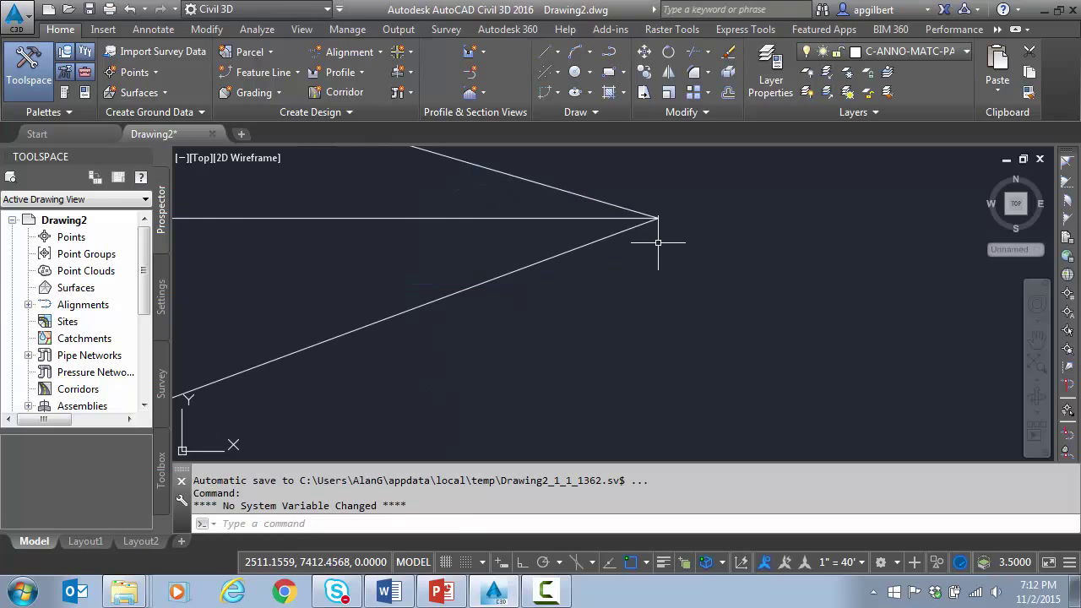
{"action": "scroll", "coordinate": [685, 249], "scroll_direction": "down", "scroll_amount": 4}
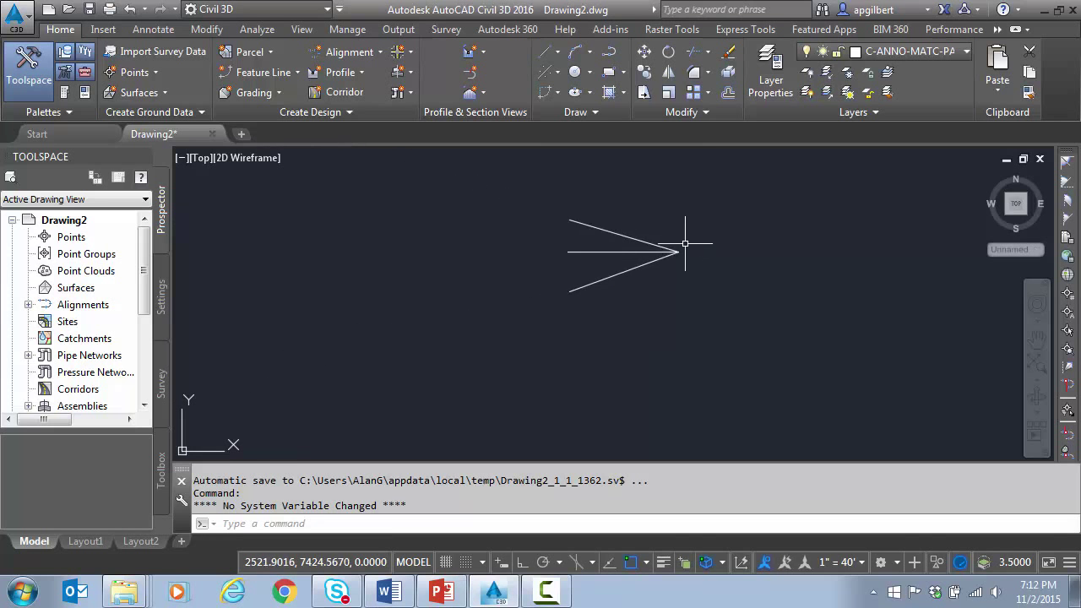
{"action": "scroll", "coordinate": [684, 242], "scroll_direction": "up", "scroll_amount": 4}
{"action": "scroll", "coordinate": [684, 242], "scroll_direction": "down", "scroll_amount": 2}
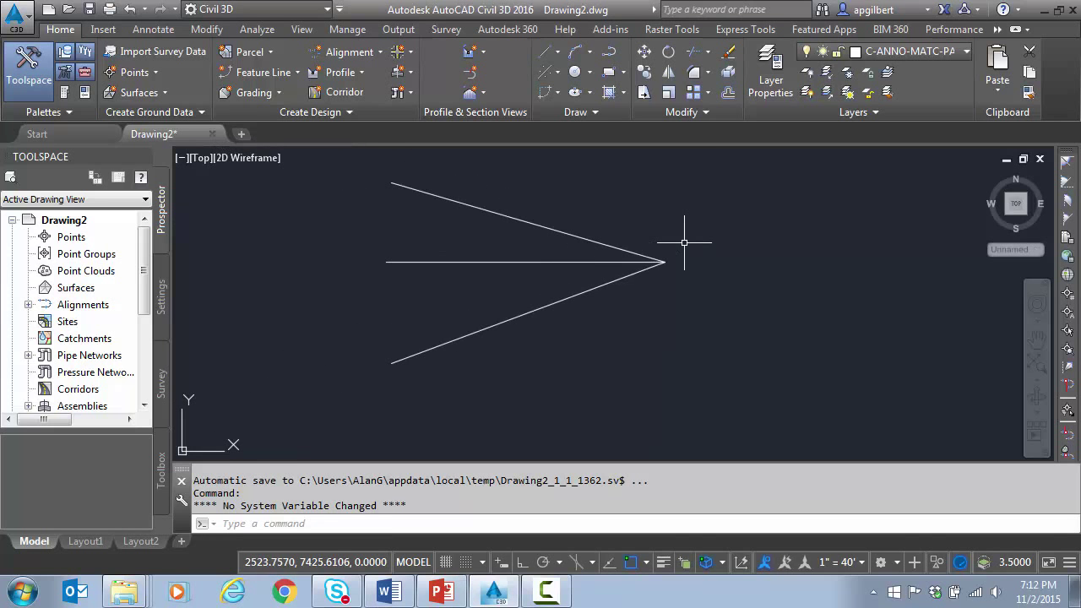
Step: Undo three steps to separate the lines' shared endpoint
{"action": "left_click", "coordinate": [136, 14]}
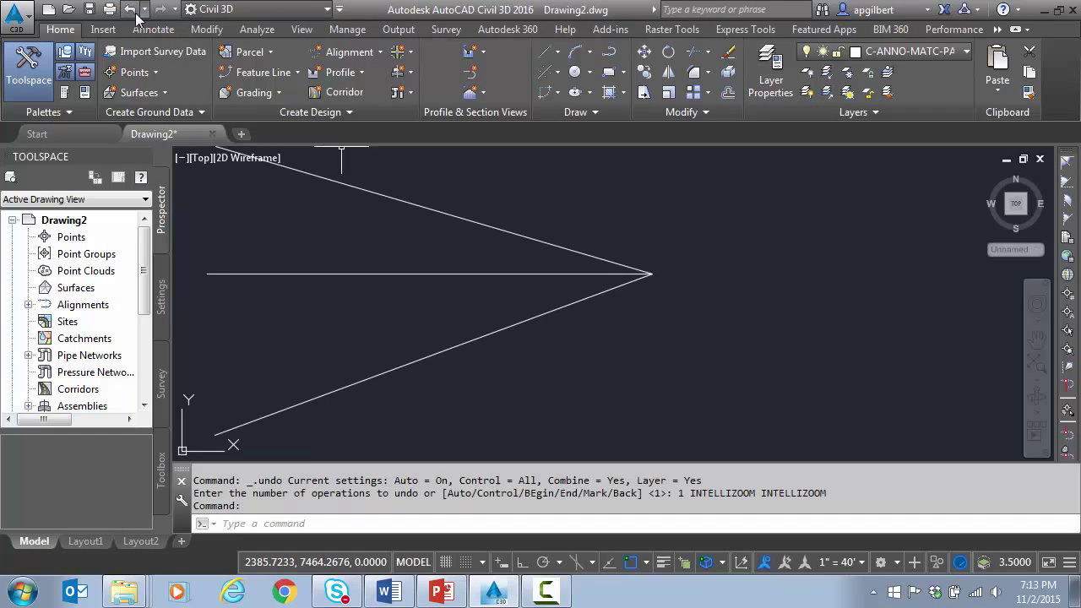
{"action": "left_click", "coordinate": [136, 14]}
{"action": "left_click", "coordinate": [136, 15]}
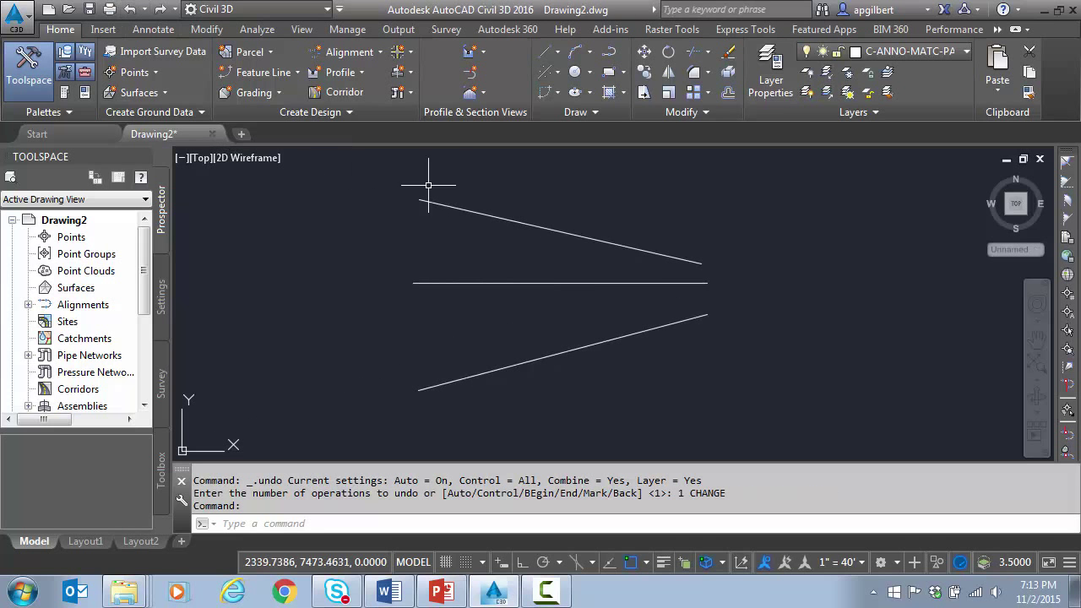
{"action": "key", "text": "Escape"}
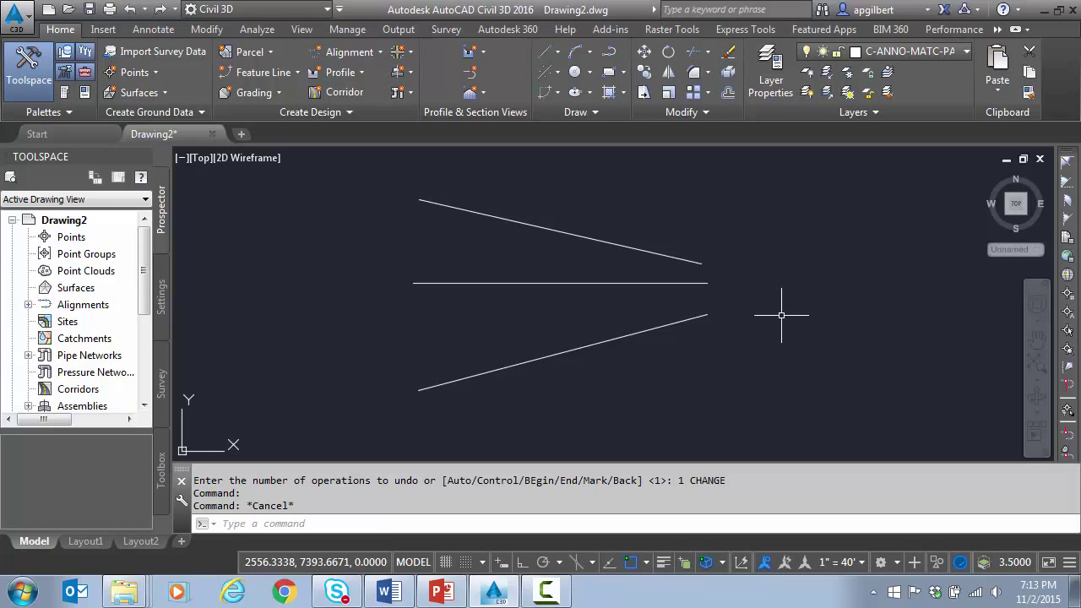
Step: Run CHANGE on all three lines with Ortho on, using the middle line's right endpoint as change point
{"action": "type", "text": "change"}
{"action": "key", "text": "Return"}
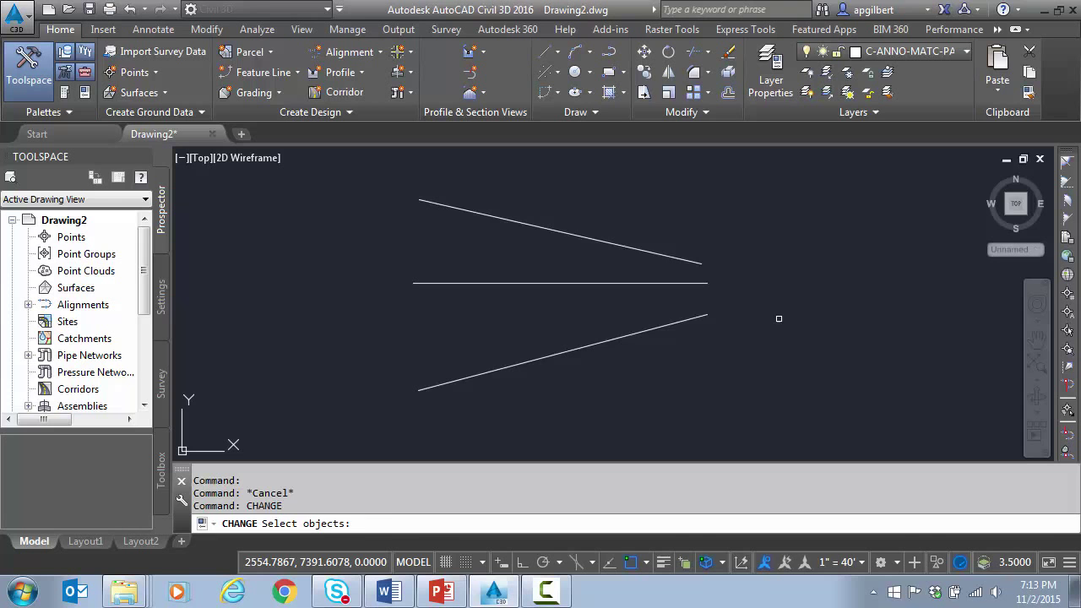
{"action": "left_click", "coordinate": [649, 204]}
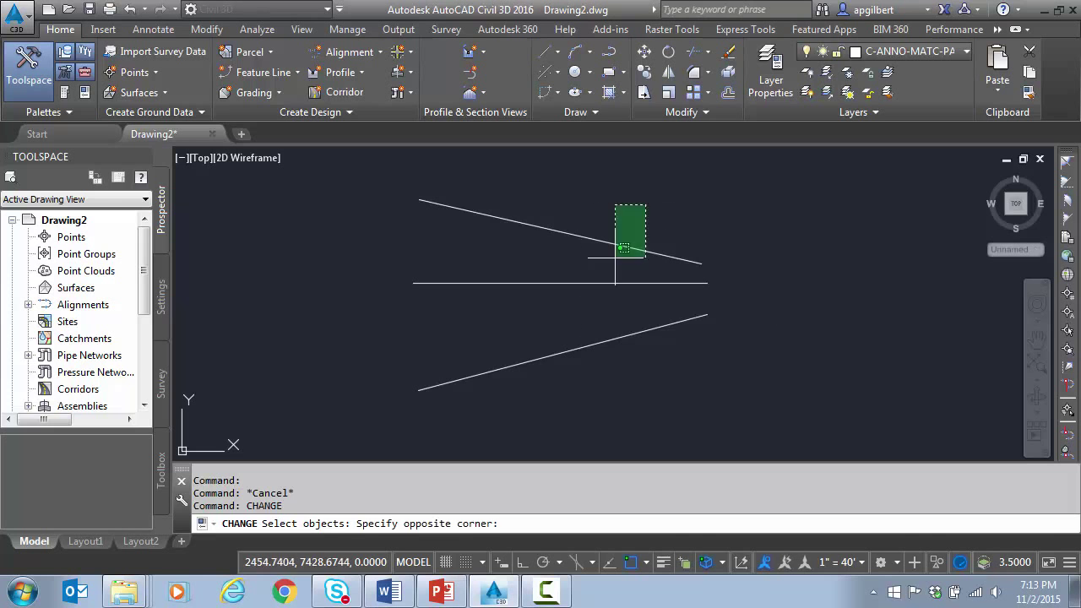
{"action": "left_click", "coordinate": [584, 381]}
{"action": "key", "text": "Return"}
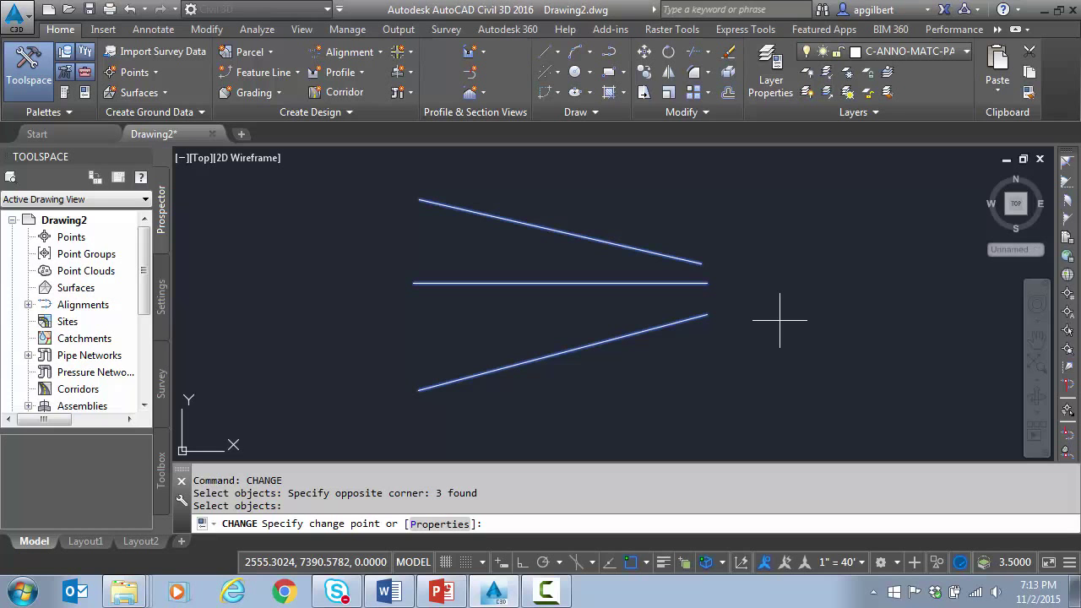
{"action": "key", "text": "F8"}
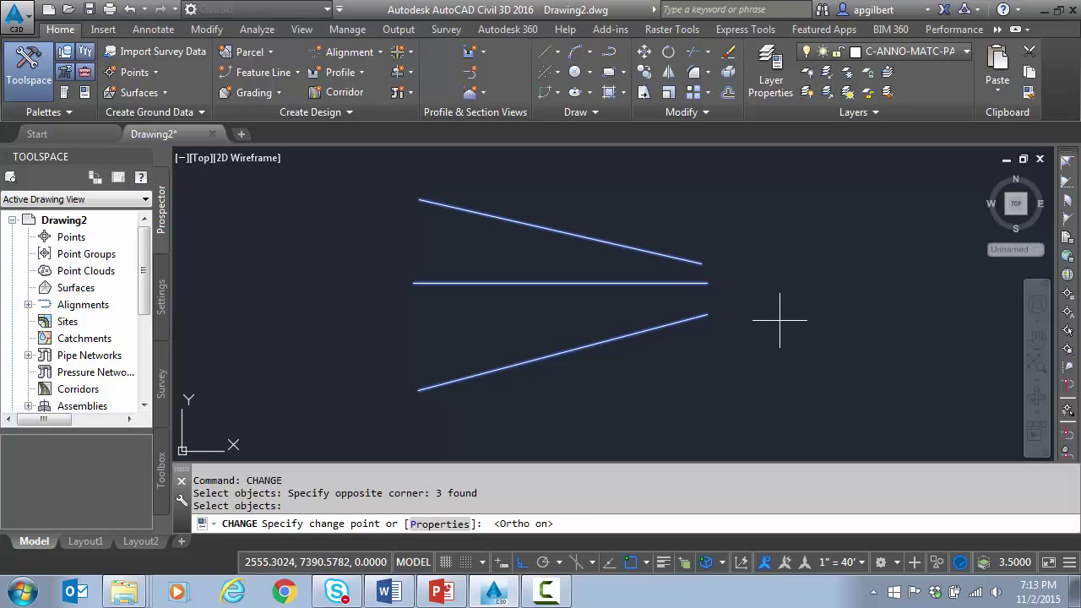
{"action": "left_click", "coordinate": [707, 283]}
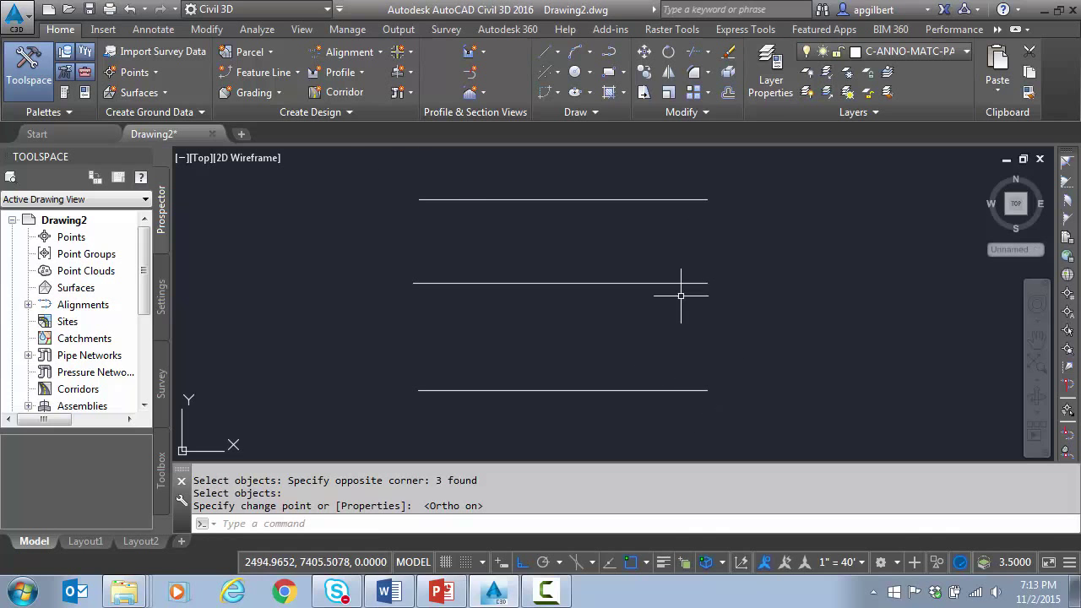
Step: Undo the orthogonal change and nudge the middle line's right endpoint slightly down
{"action": "left_click", "coordinate": [129, 8]}
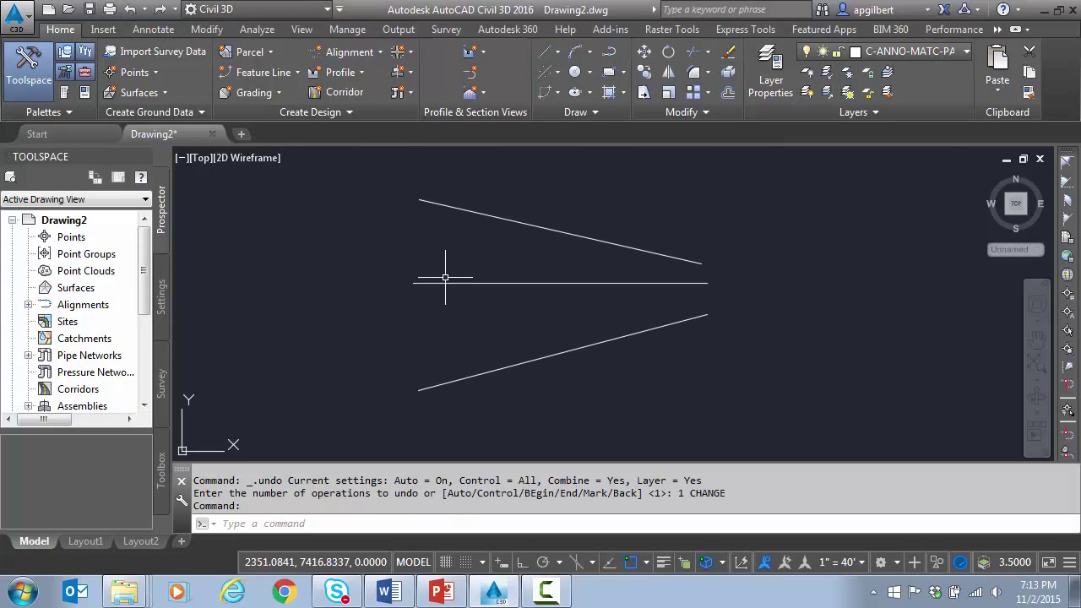
{"action": "key", "text": "Escape"}
{"action": "left_click", "coordinate": [482, 284]}
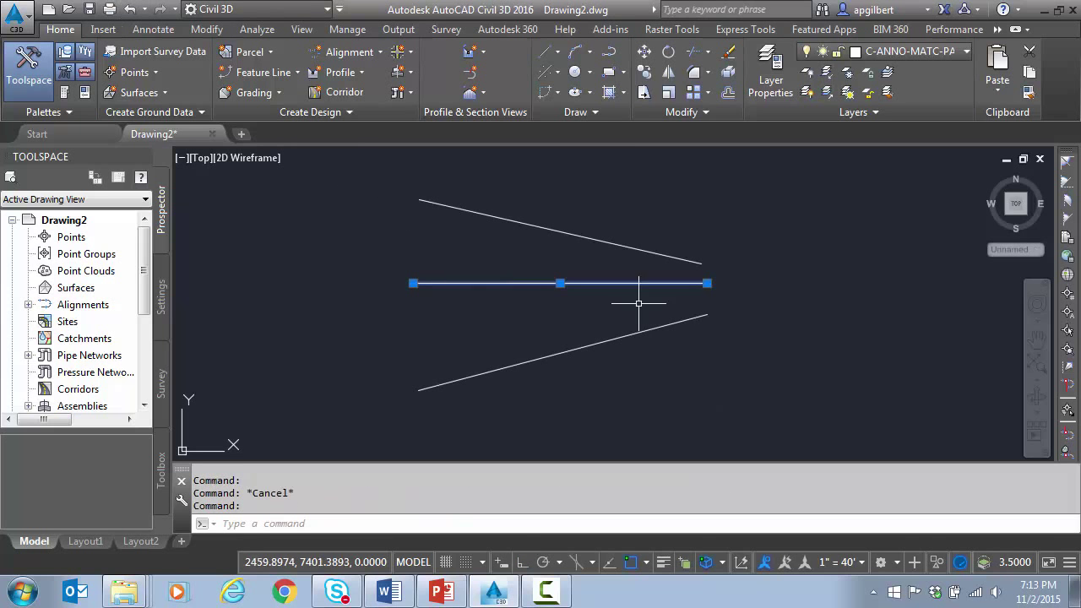
{"action": "left_click", "coordinate": [708, 284]}
{"action": "key", "text": "Escape"}
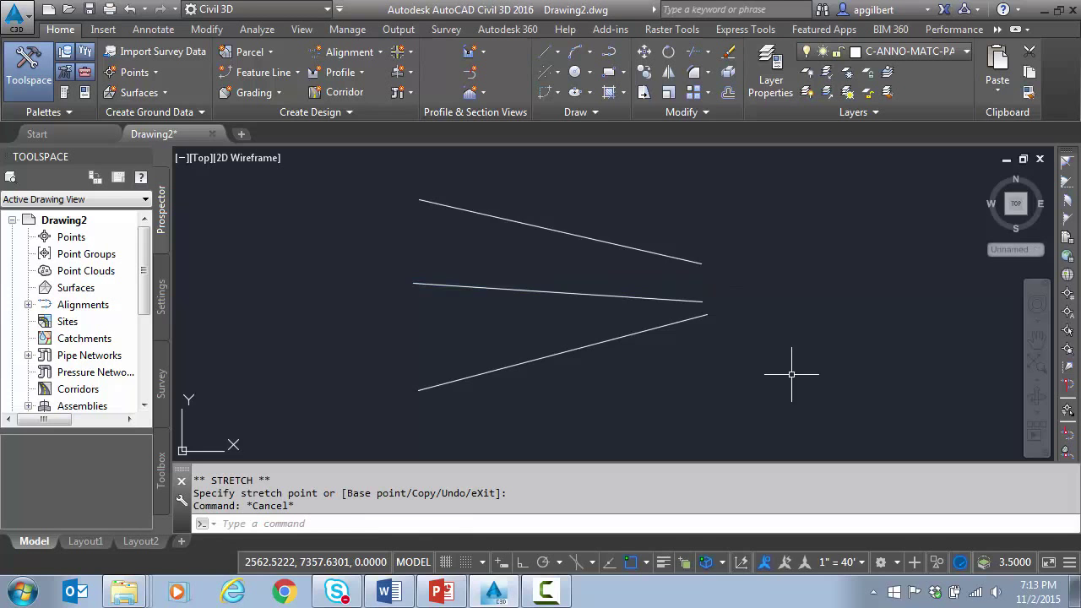
{"action": "middle_click_drag", "start_coordinate": [620, 386], "coordinate": [653, 381]}
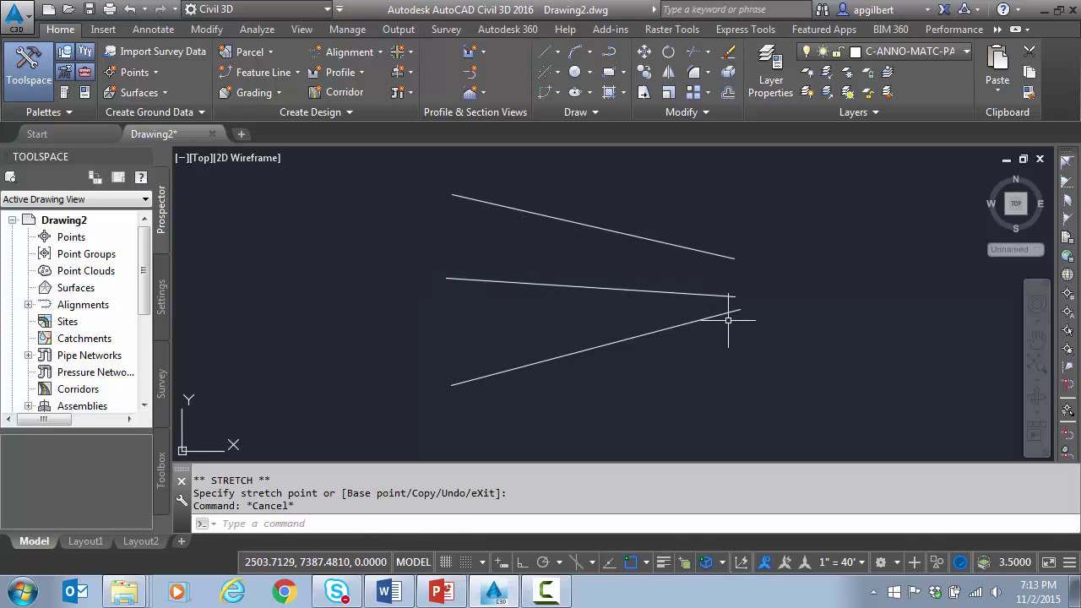
Step: Run CHANGE on all three lines with Ortho on, picking the middle line's left endpoint to make them horizontal
{"action": "type", "text": "change"}
{"action": "key", "text": "Return"}
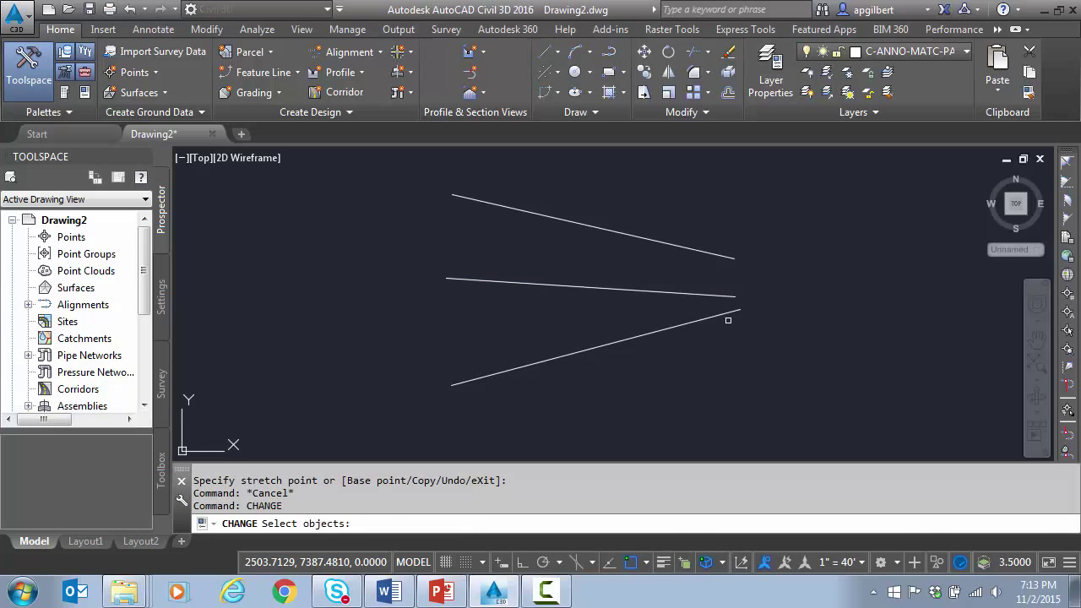
{"action": "left_click", "coordinate": [692, 212]}
{"action": "left_click", "coordinate": [589, 384]}
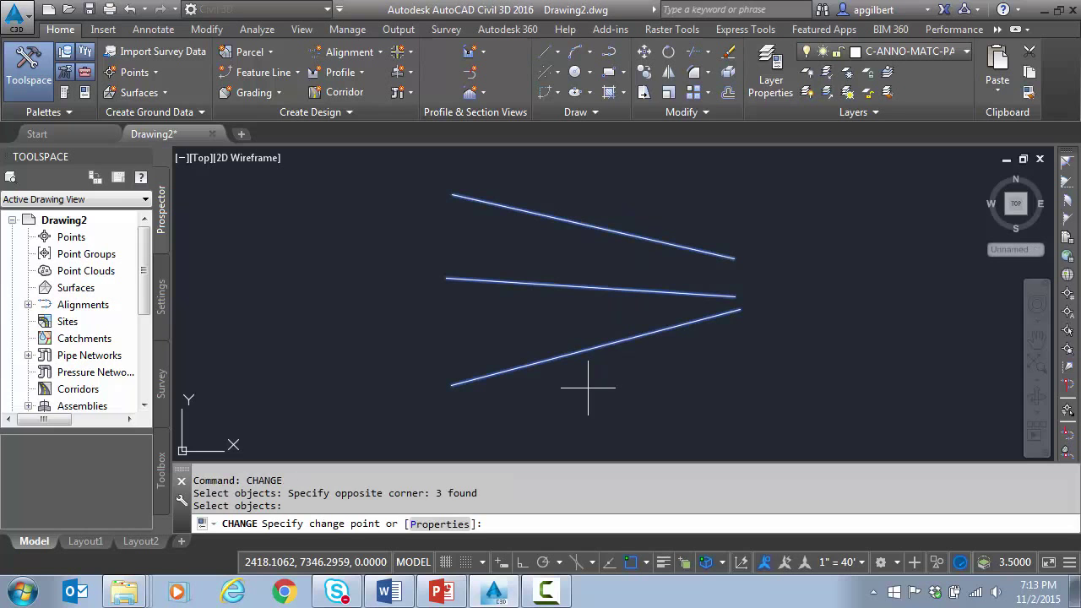
{"action": "key", "text": "F8"}
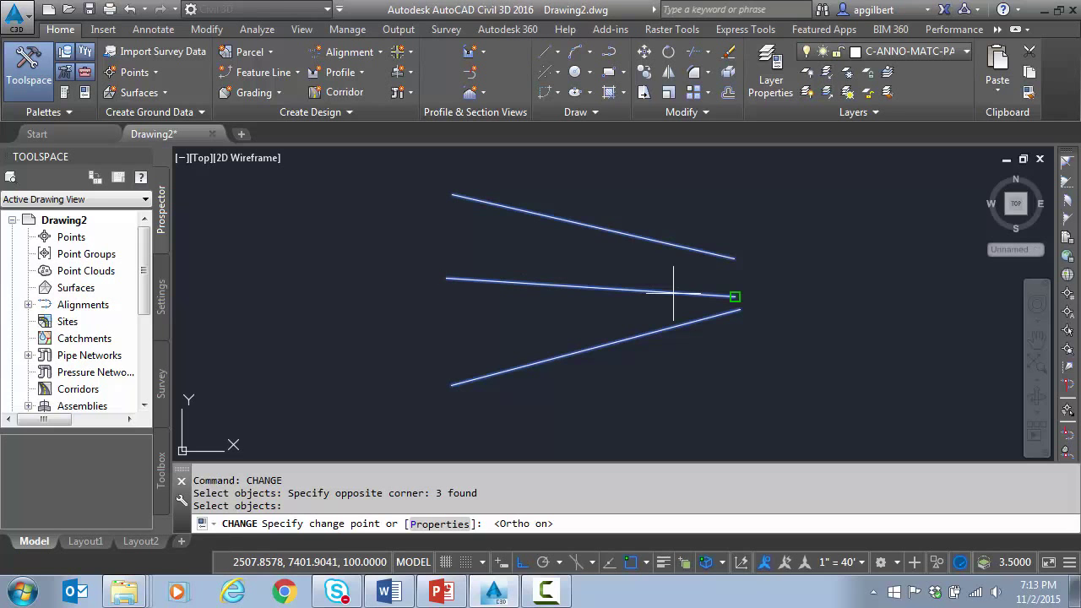
{"action": "left_click", "coordinate": [446, 278]}
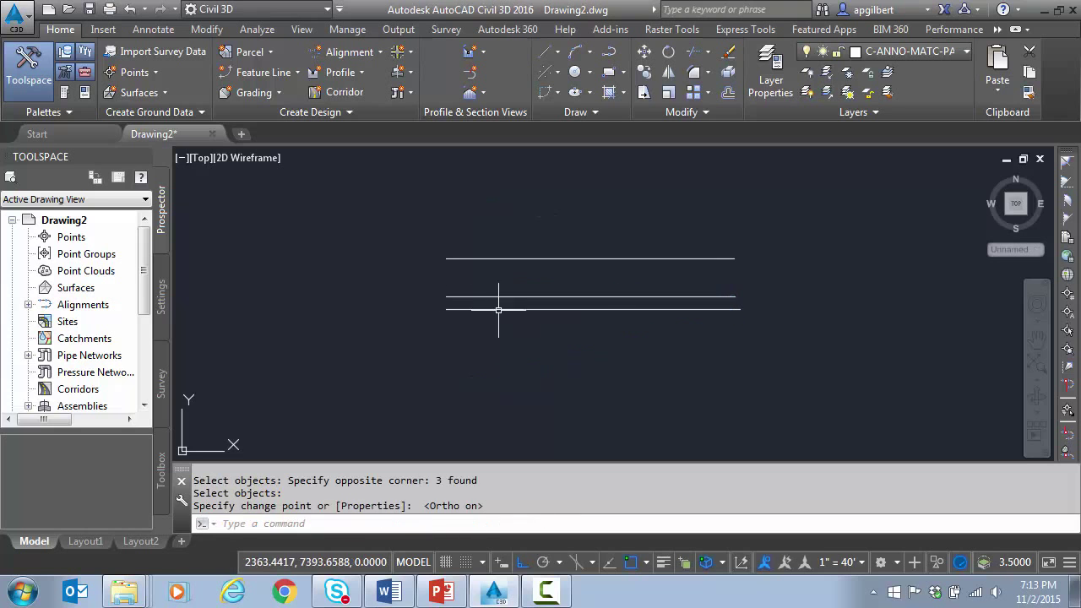